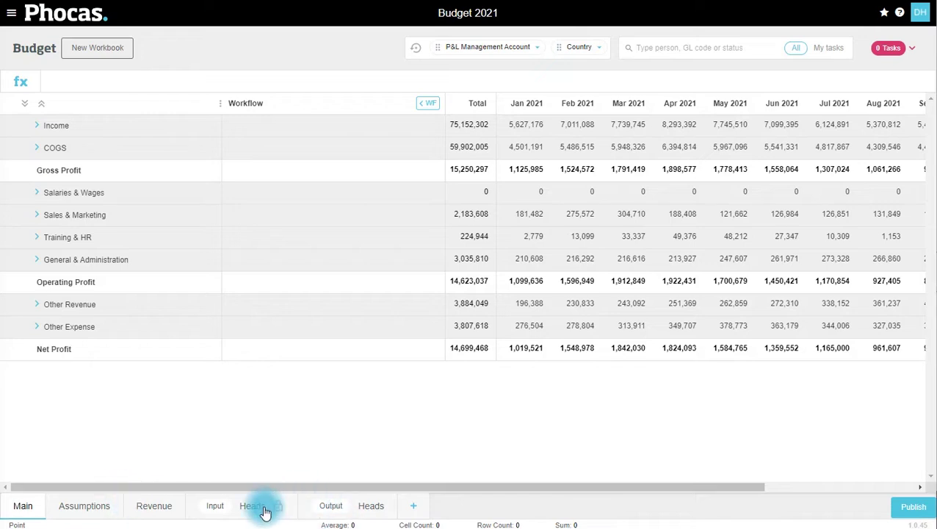
left_click(413, 506)
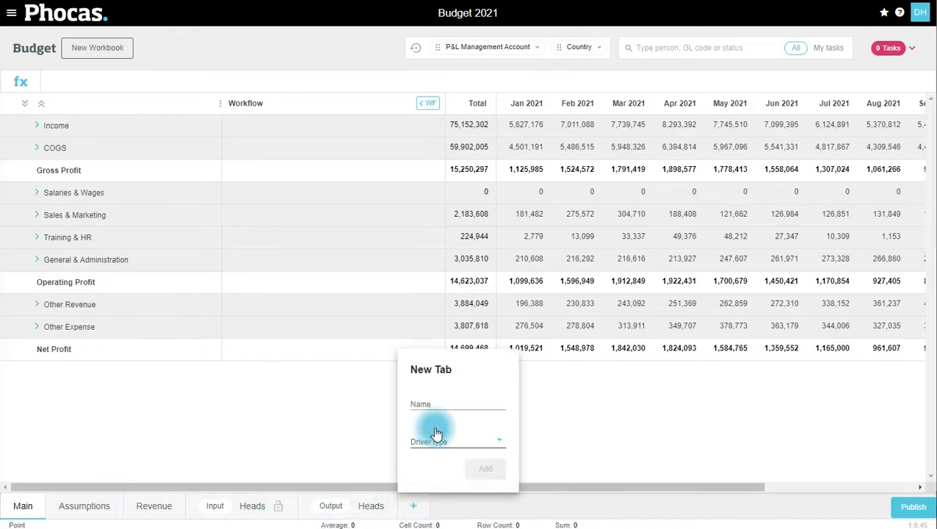
left_click(436, 405)
type("Head")
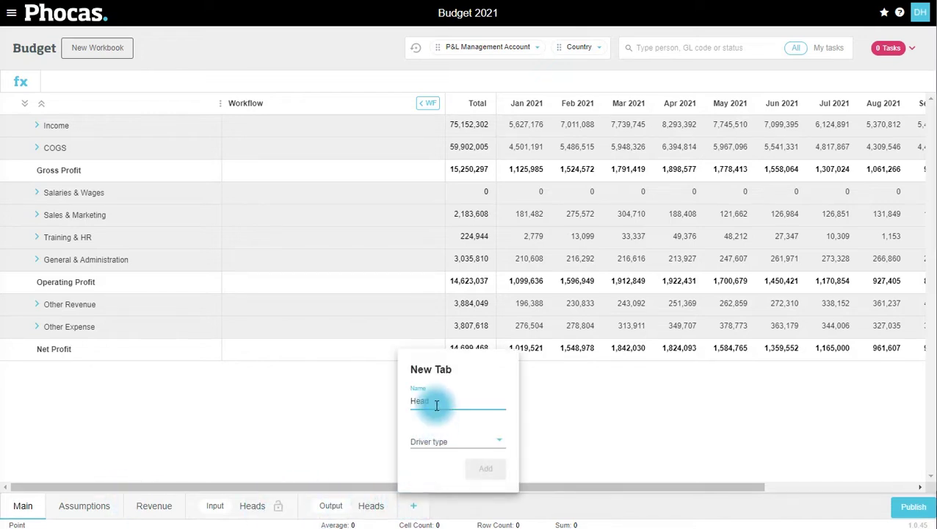
type("count")
left_click(445, 442)
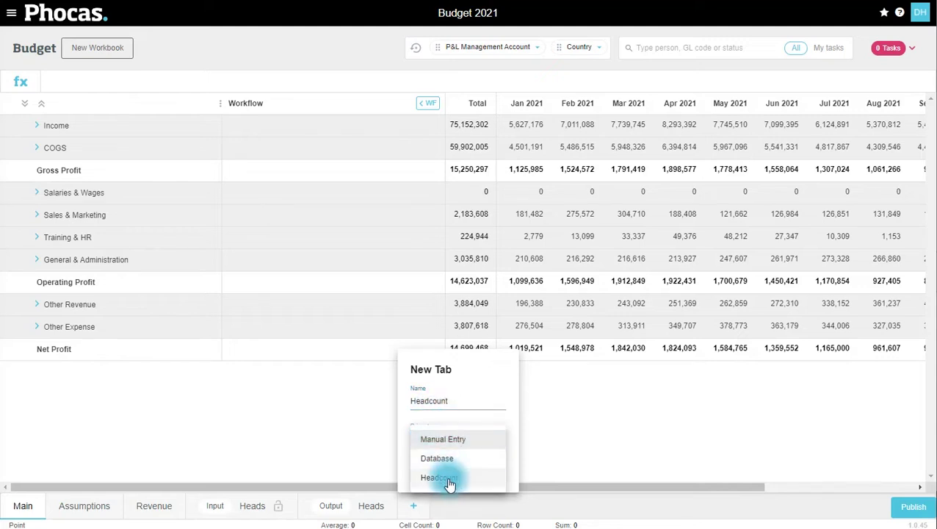
left_click(585, 413)
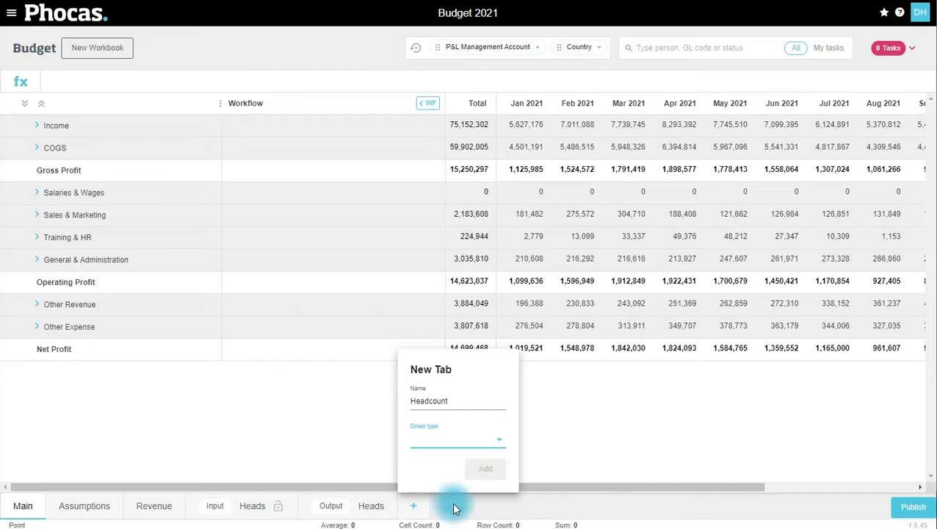
left_click(454, 508)
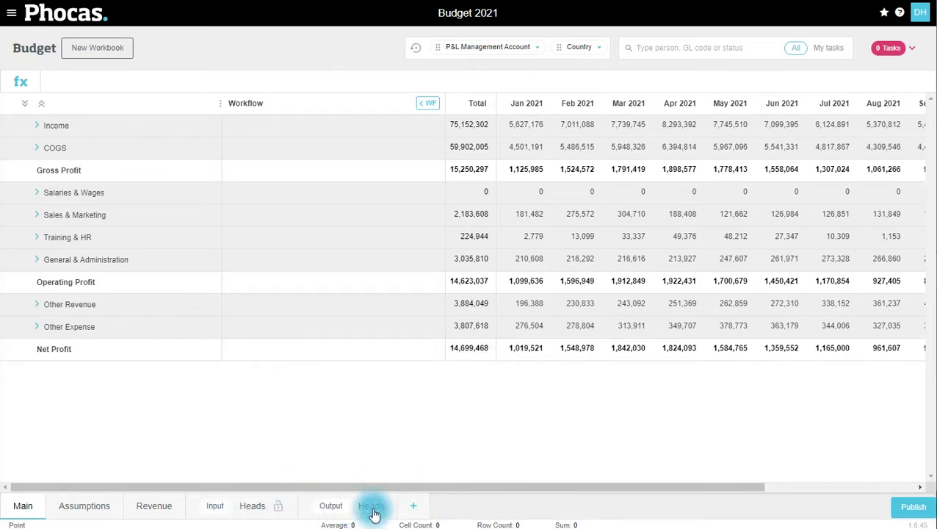
Load Headcount Budget Builders.xlsx into the Heads input sheet's import, keeping its header row, and proceed to data validation.
left_click(238, 508)
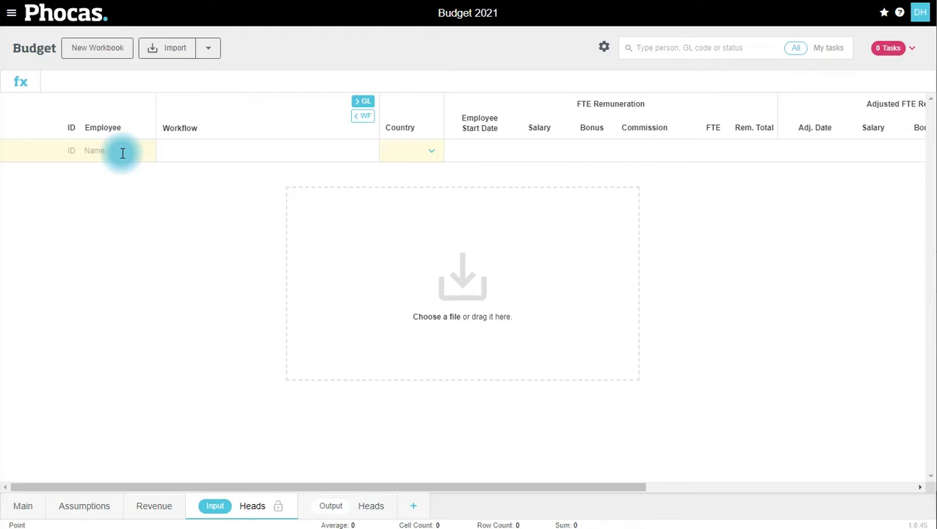
left_click(210, 51)
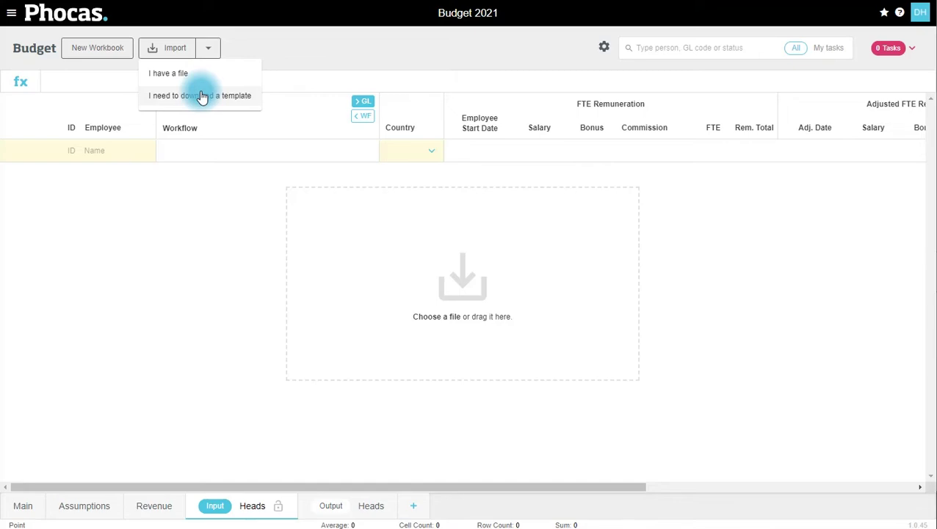
left_click(174, 75)
double_click(157, 94)
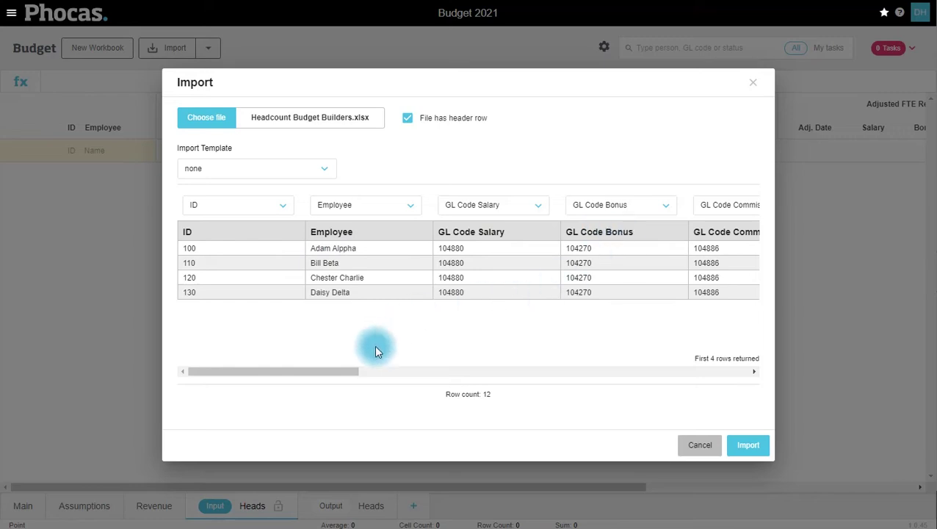
left_click_drag(326, 373, 88, 79)
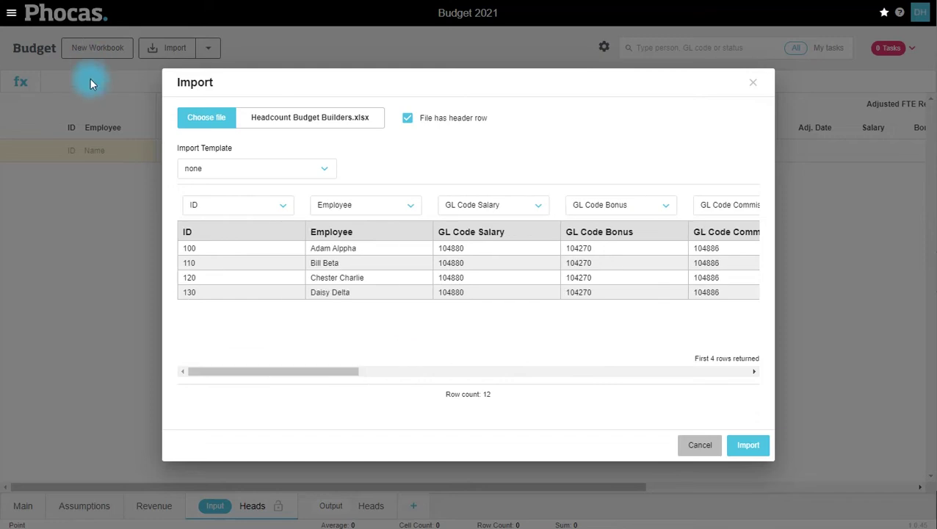
left_click(747, 445)
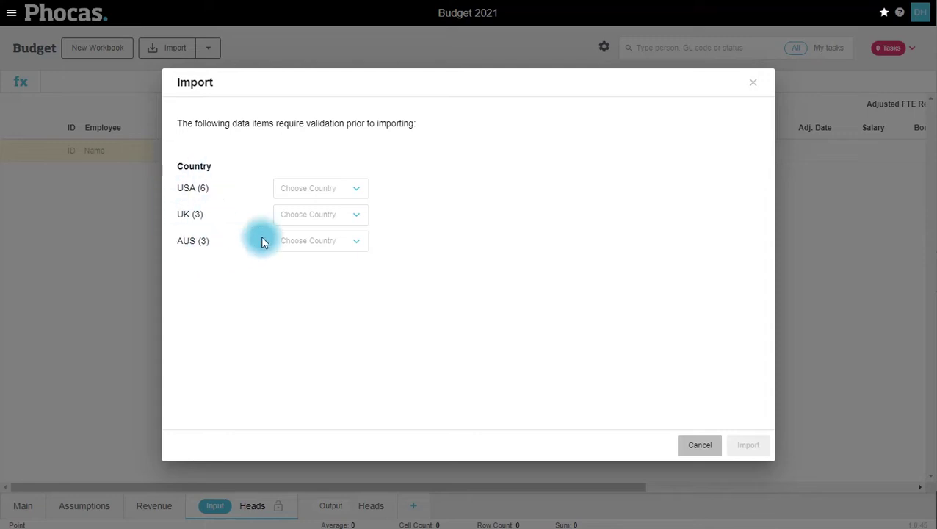
Match USA to United States, UK to United Kingdom and AUS to Australia, and import the employee rows.
left_click(351, 194)
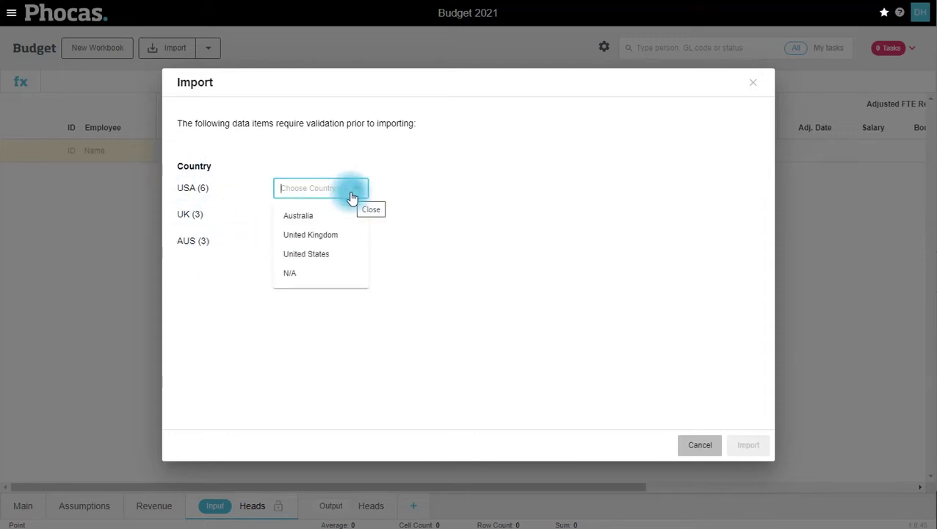
left_click(304, 255)
left_click(328, 213)
left_click(299, 265)
left_click(317, 240)
left_click(305, 269)
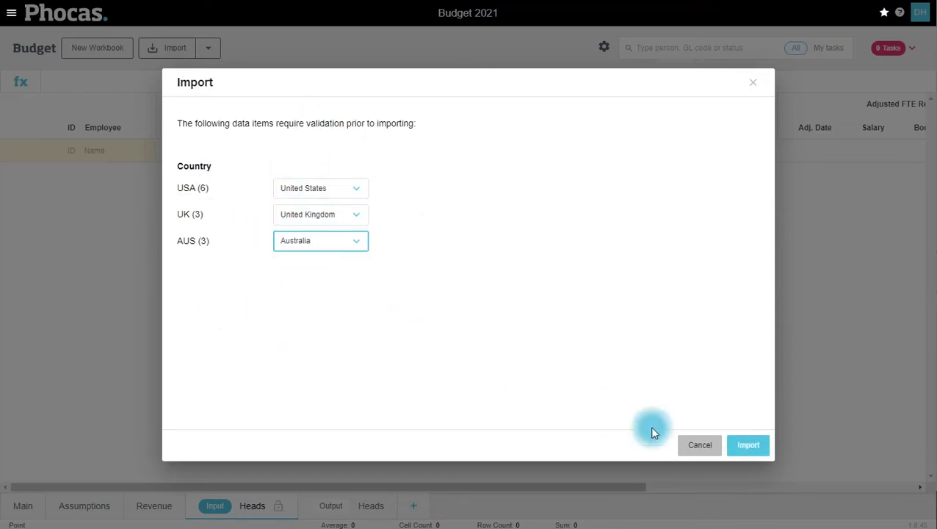
left_click(747, 444)
left_click(748, 442)
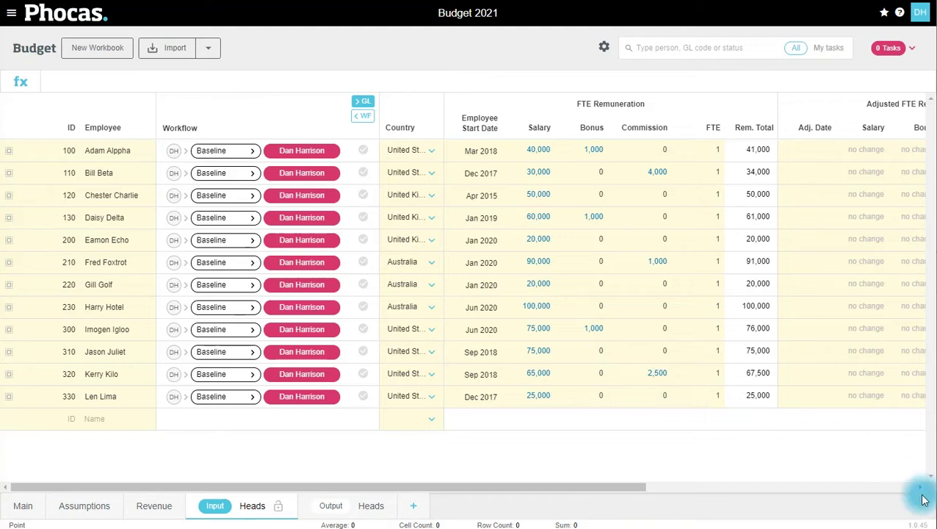
Add an employee row named New Hire below the imported employees, with United States as its country.
left_click(103, 418)
type("New Hire")
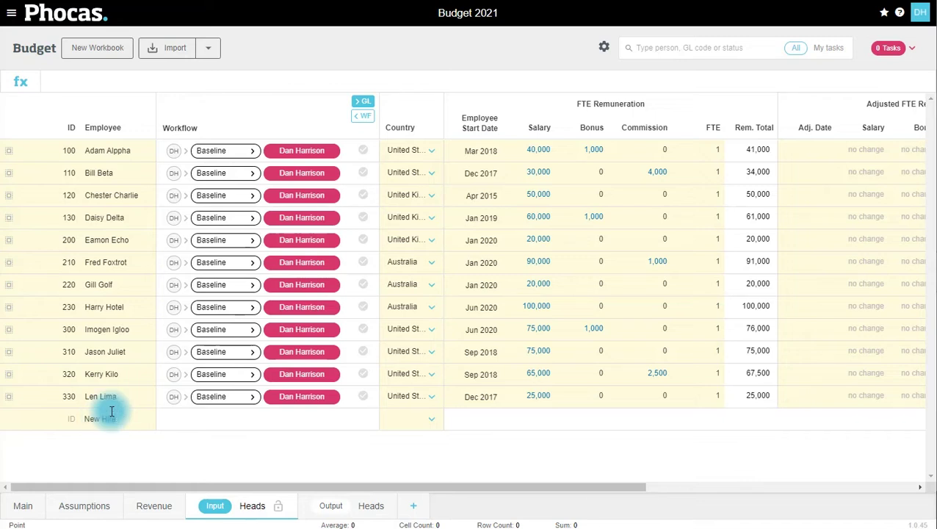
key("Tab")
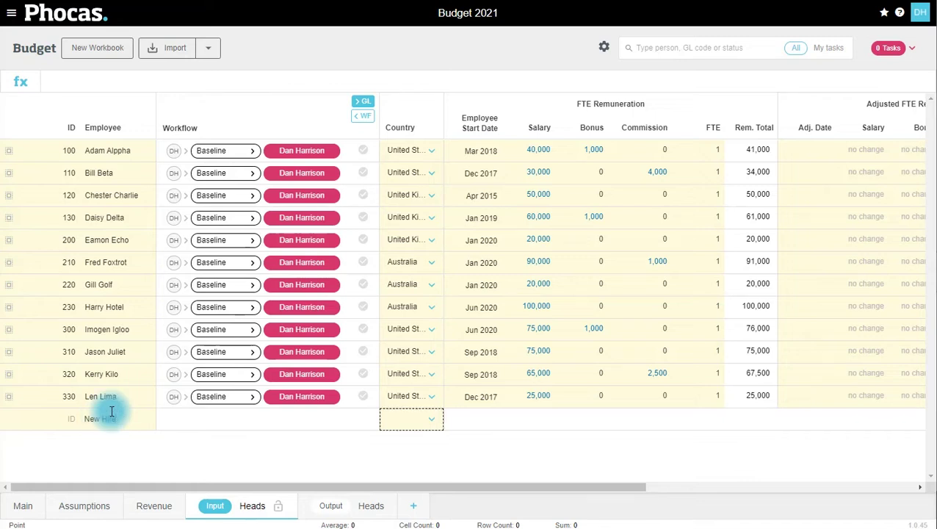
left_click(433, 423)
left_click(430, 425)
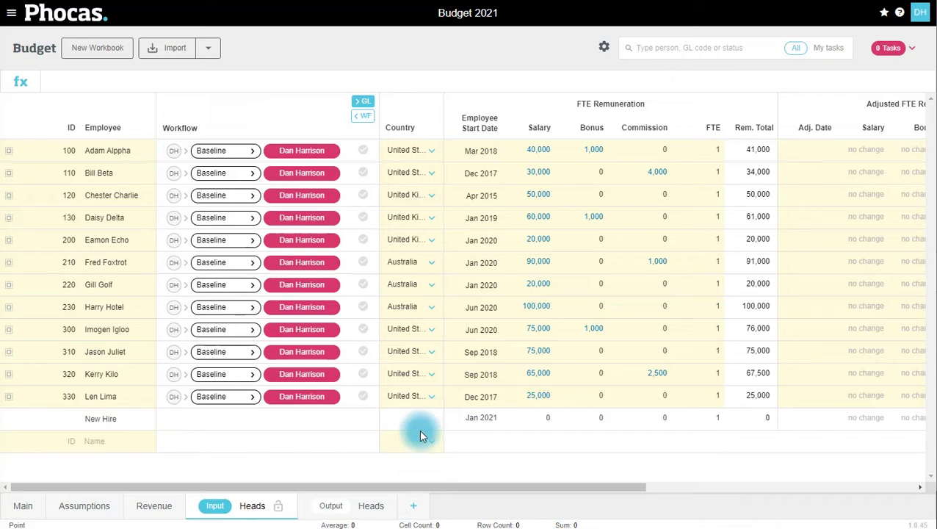
Set the New Hire row's employee start date to Jul 2021 and its salary to 50000.
left_click(485, 419)
left_click(488, 420)
left_click(541, 398)
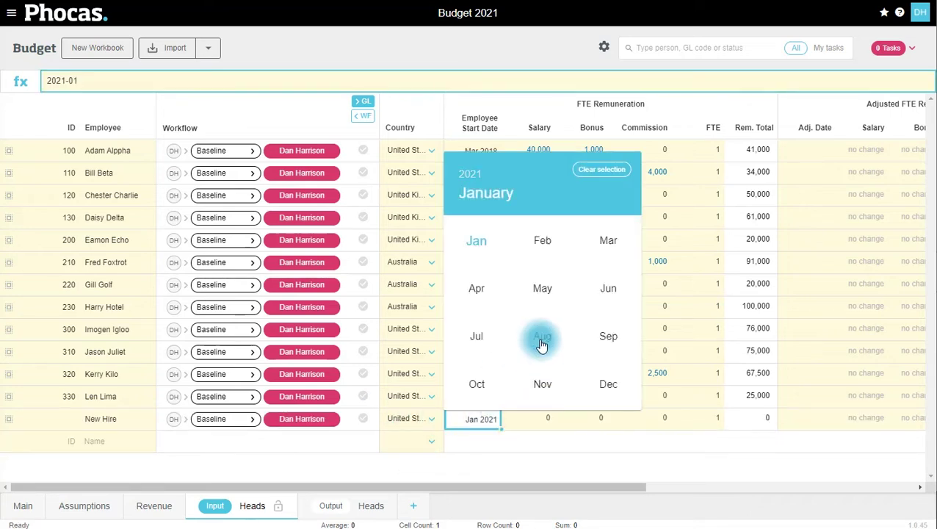
left_click(478, 336)
left_click(539, 420)
type("50000")
key("Tab")
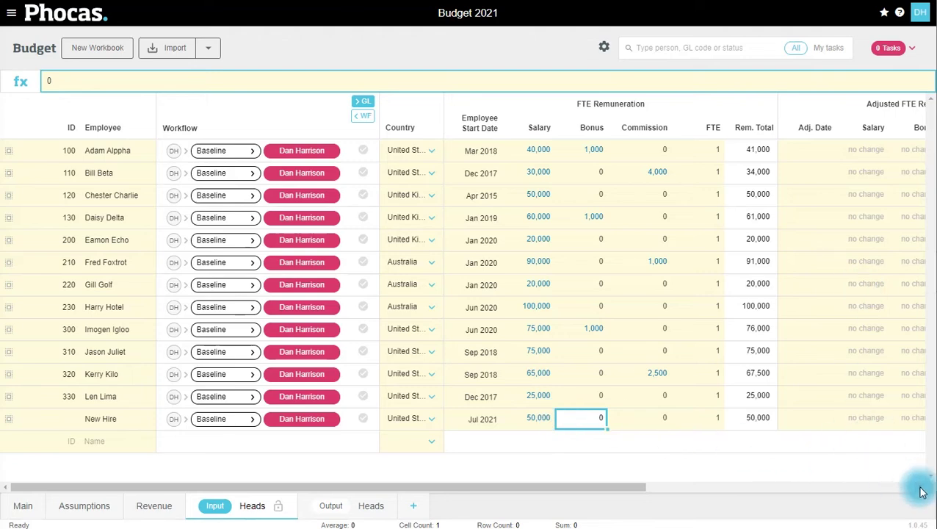
Enter a formula for the first employee's adjusted salary that multiplies the FTE salary by 1.05.
scroll(920, 488, "right", 3)
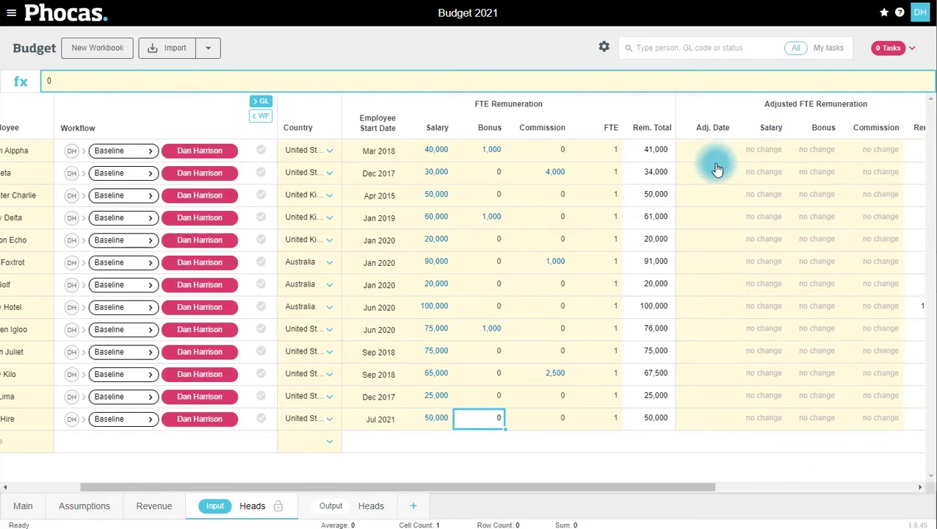
left_click(764, 150)
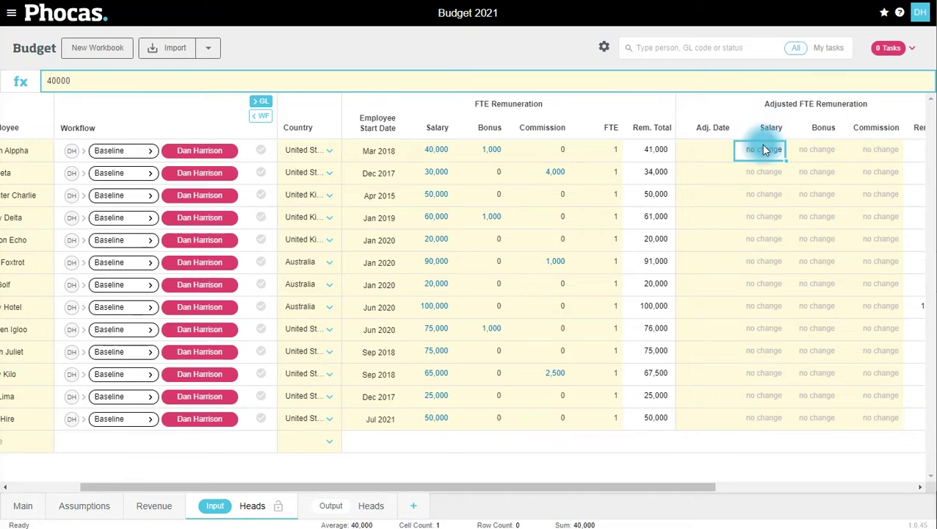
type("=")
left_click(445, 150)
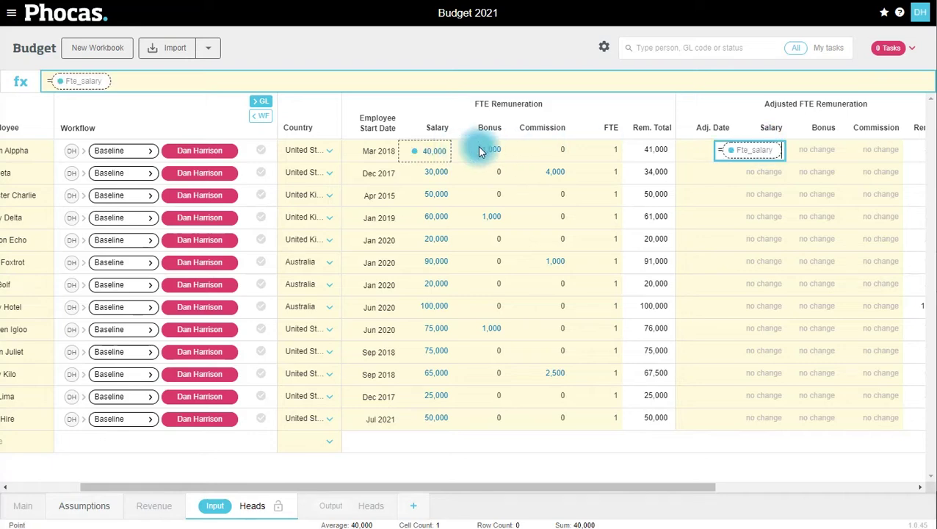
type("* 1")
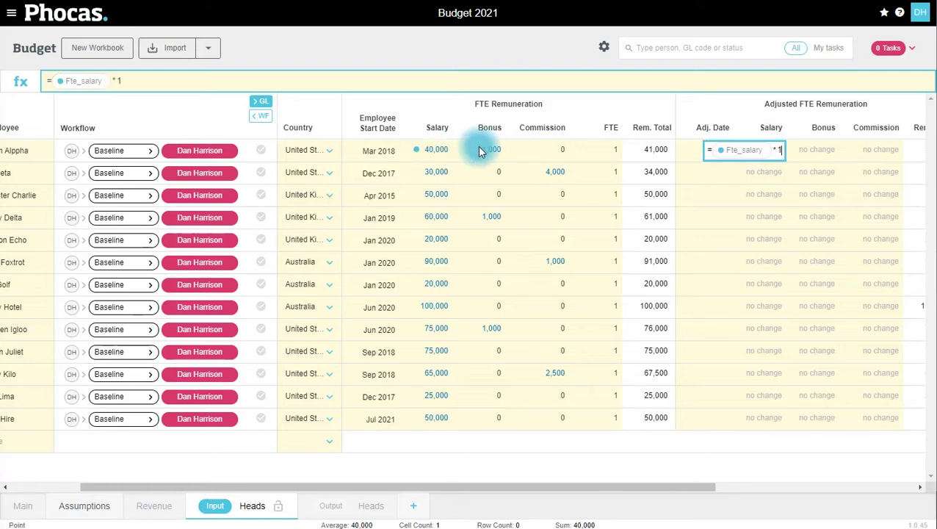
type(".05")
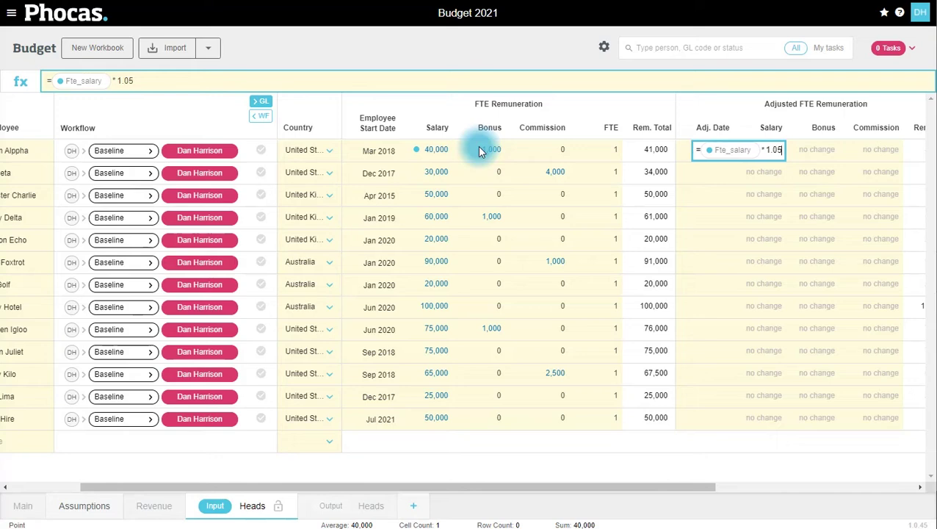
Set the first employee's remuneration adjustment date to Sep 2021.
key("Left")
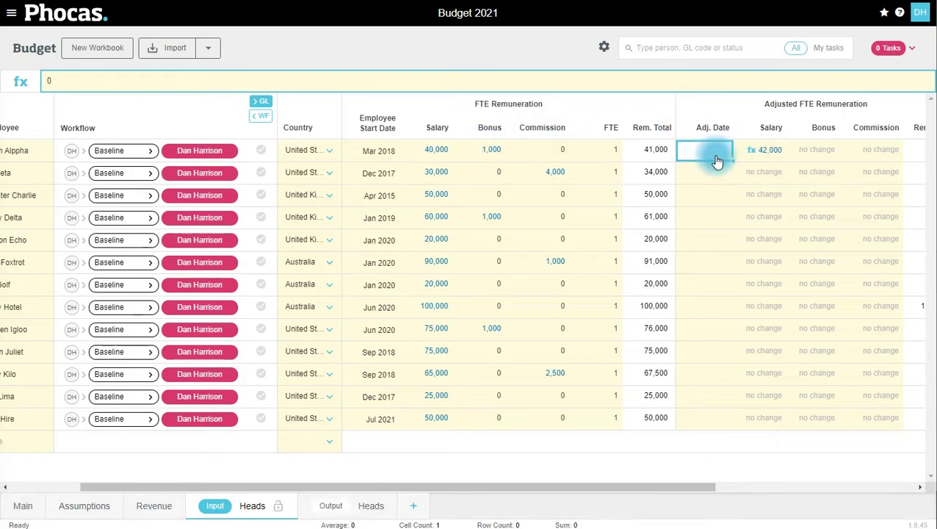
left_click(717, 161)
left_click(778, 319)
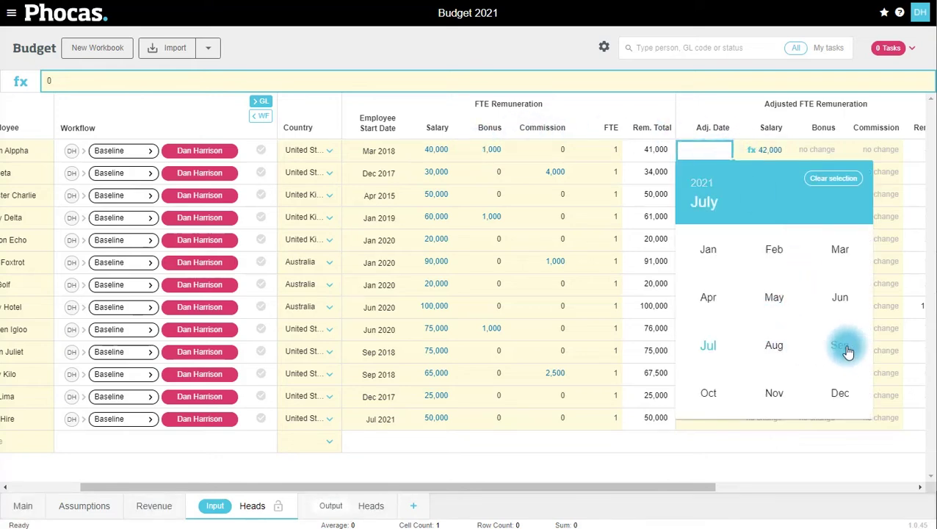
left_click(846, 349)
Fill the first employee's adjusted salary formula and adjustment date down through the New Hire row.
left_click(781, 157)
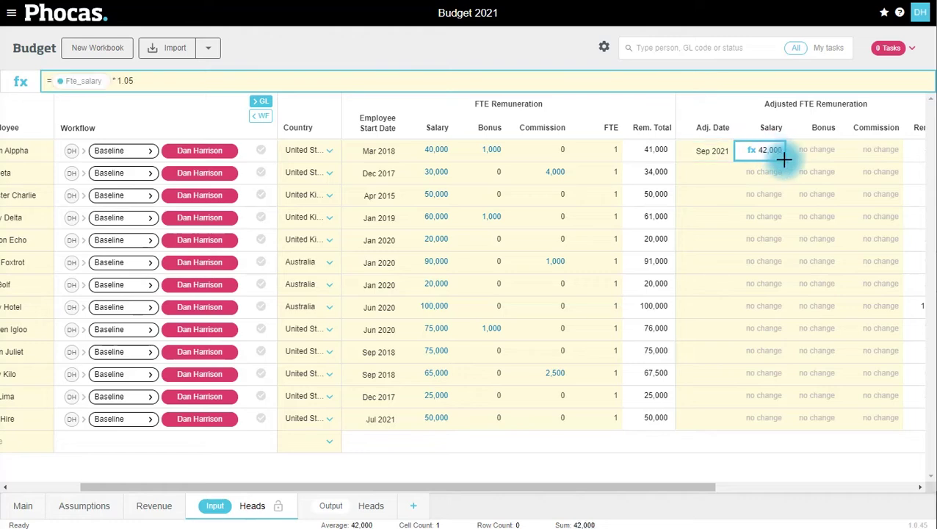
left_click_drag(784, 160, 780, 420)
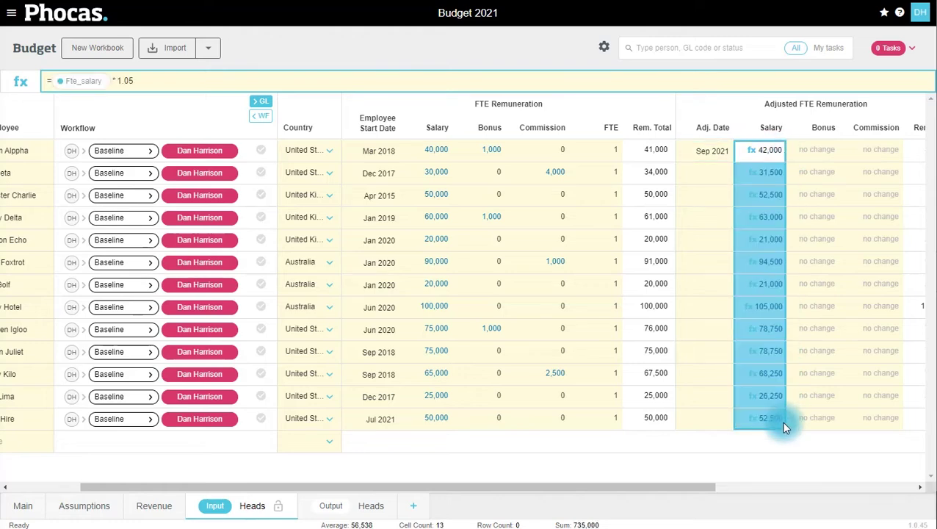
left_click(703, 152)
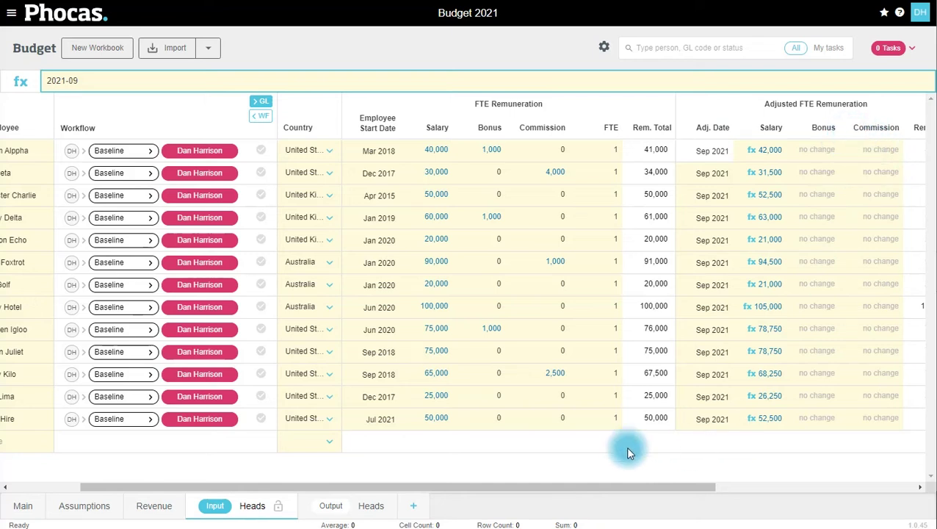
Give the tenth employee an adjusted bonus of 2000.
left_click(822, 356)
type("2000")
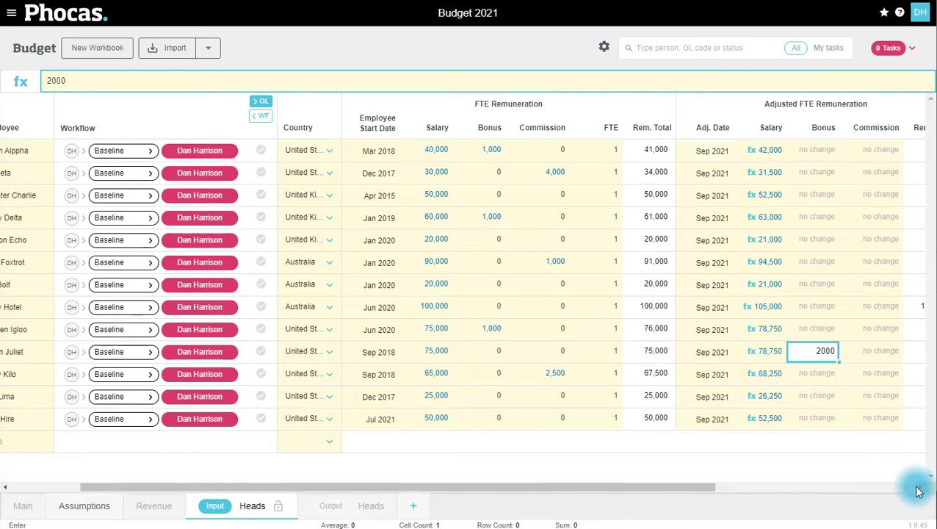
Set the fourth employee's termination date to Aug 2021.
scroll(912, 477, "right", 5)
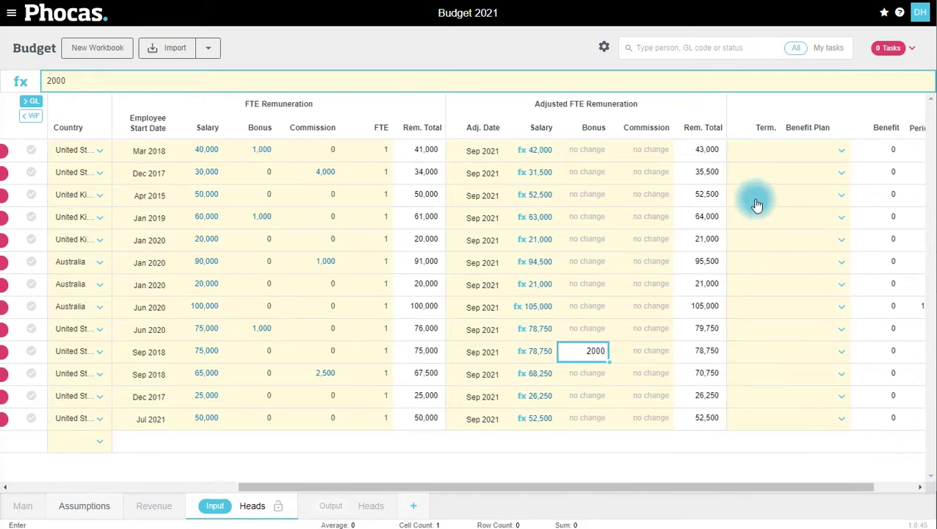
left_click_drag(681, 479, 492, 483)
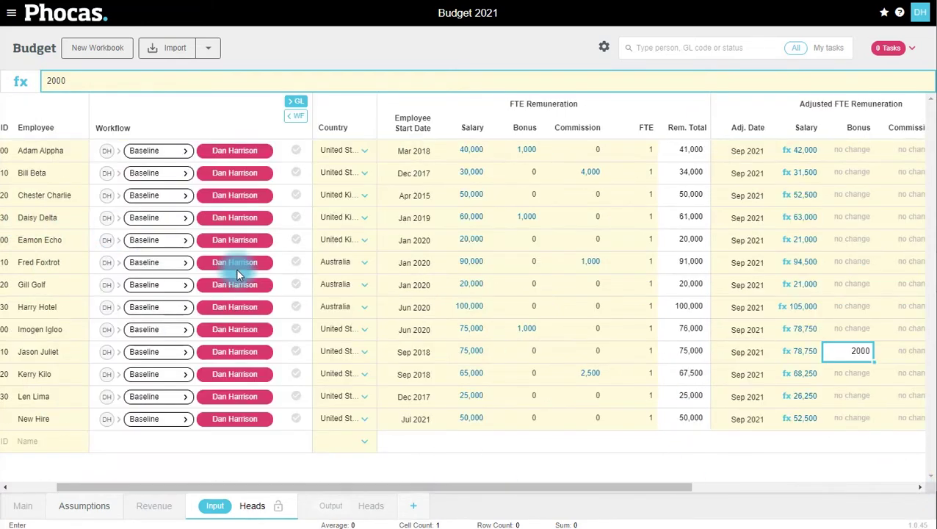
left_click_drag(334, 485, 547, 487)
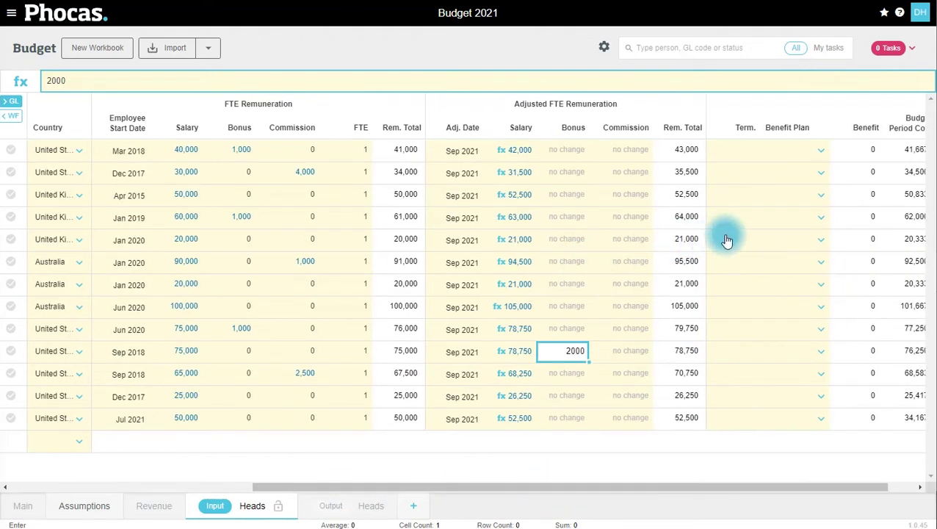
left_click(756, 219)
left_click(791, 327)
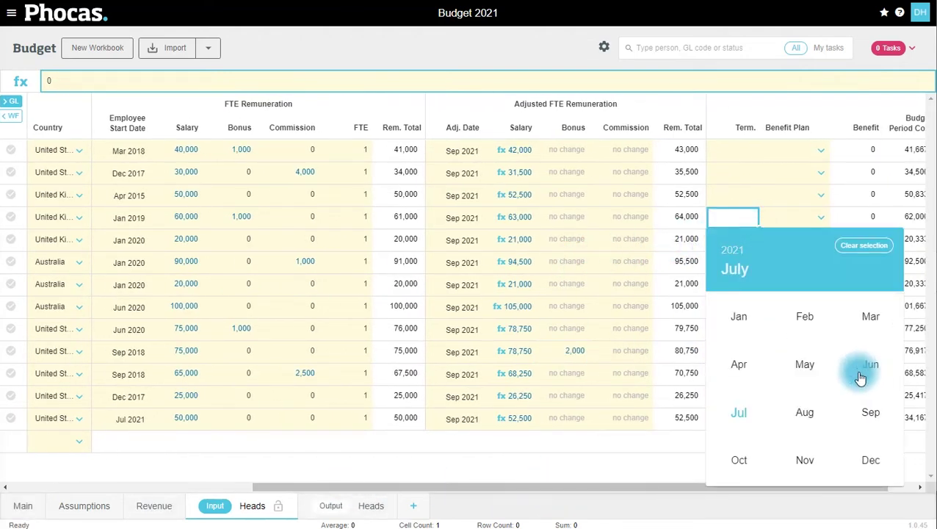
left_click(800, 412)
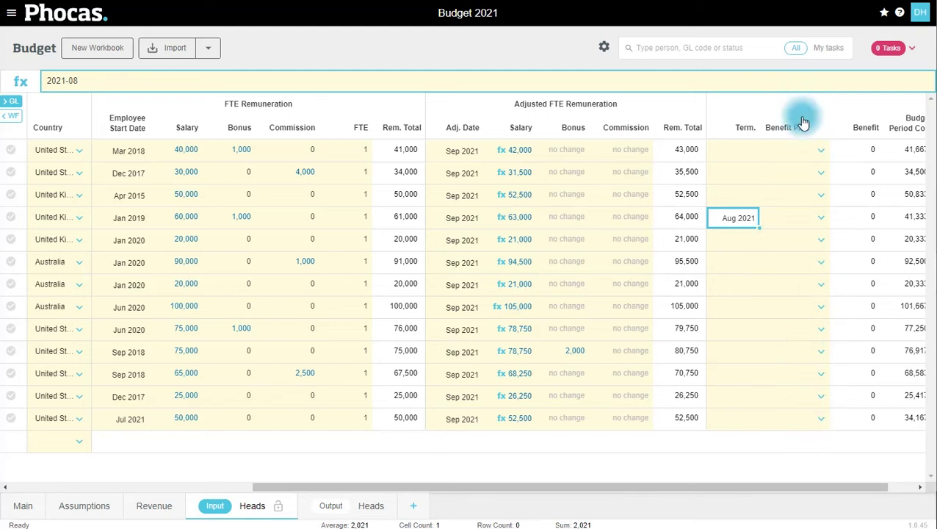
Add a Gym membership benefit in the budget settings with a Fixed Amount (p/a) of 250 and GL code 104889.
left_click(600, 49)
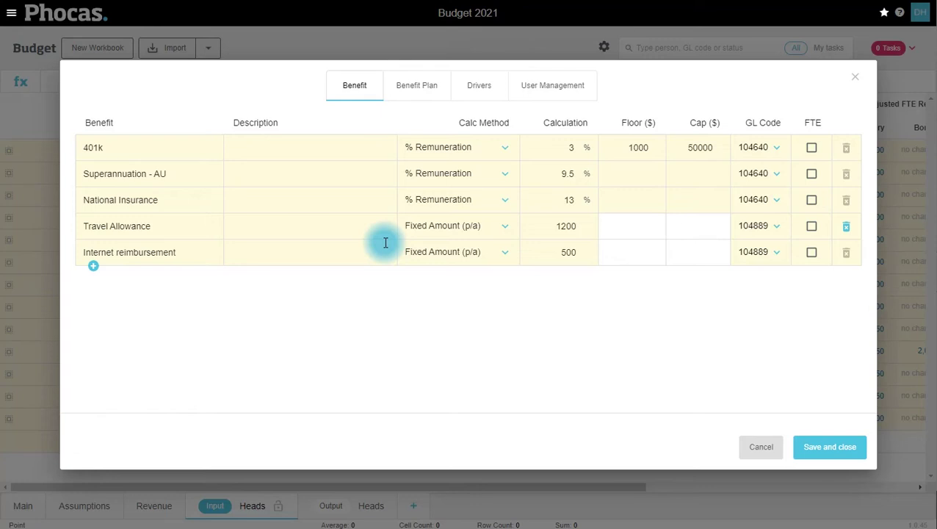
left_click(94, 265)
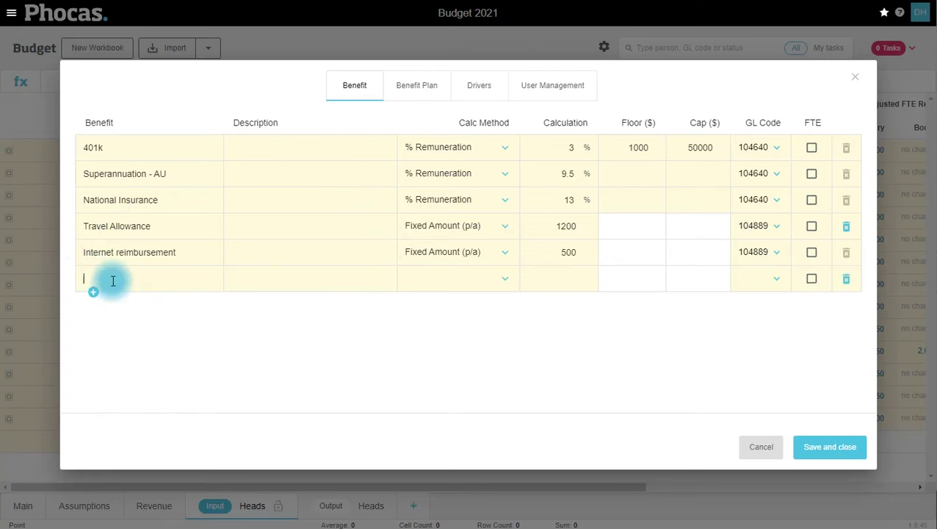
type("Gym membership")
left_click(473, 285)
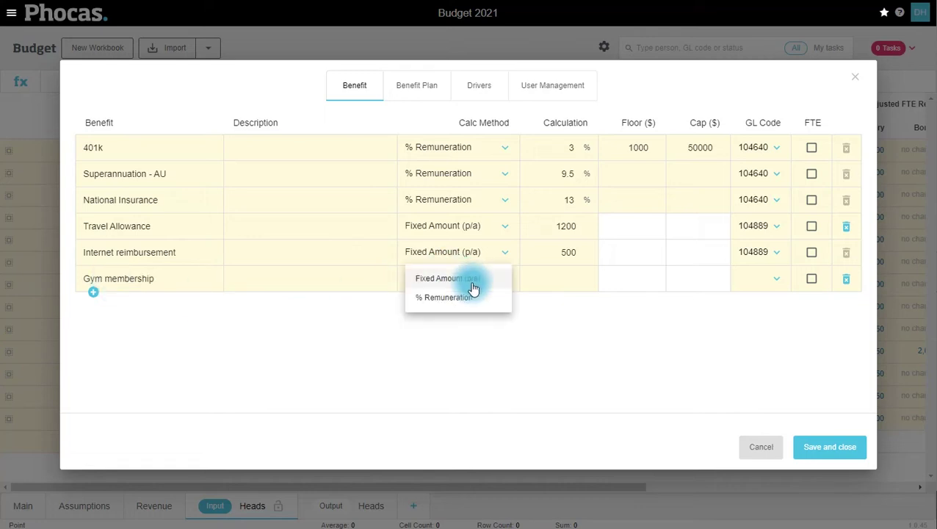
left_click(467, 287)
left_click(487, 286)
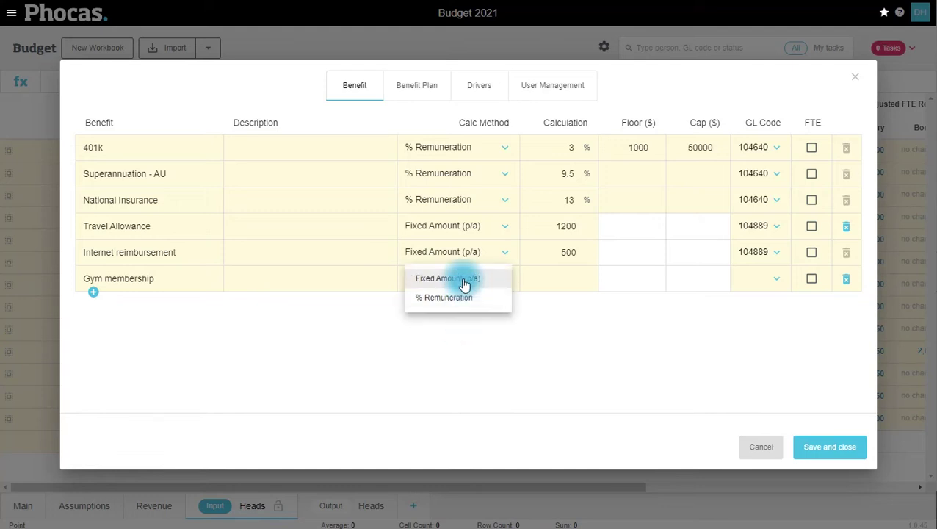
left_click(468, 278)
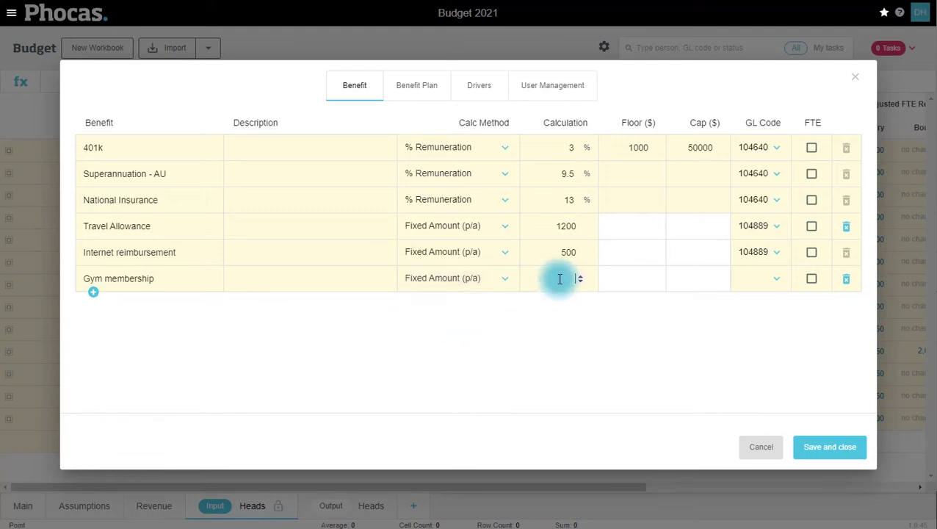
type("250")
left_click(778, 283)
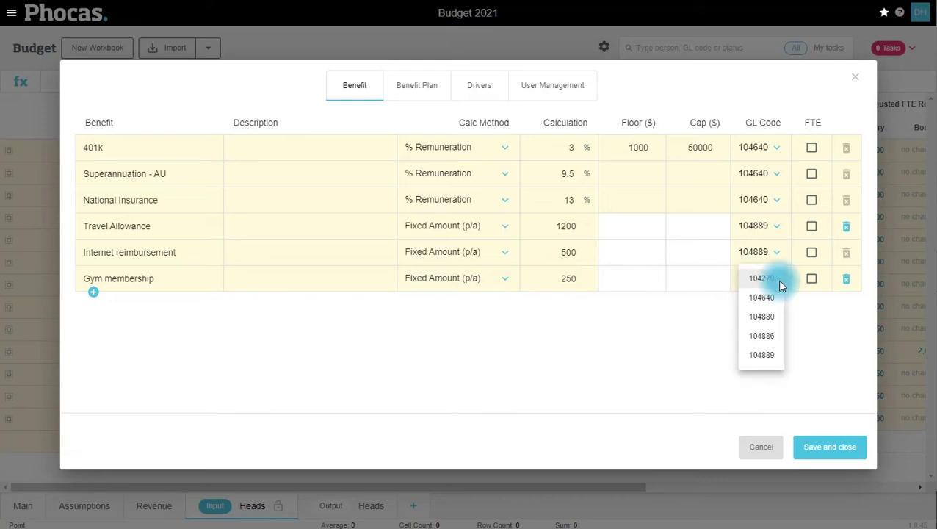
left_click(768, 364)
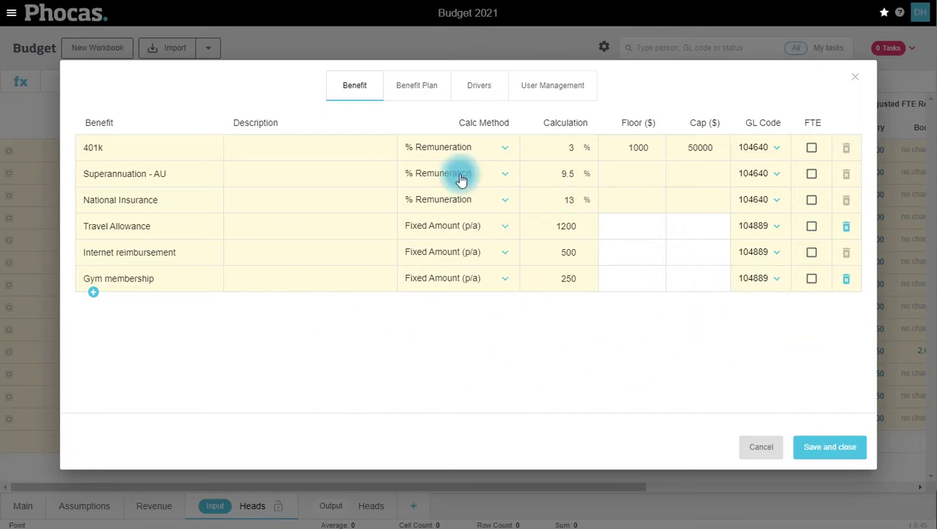
Create a US Premium Plan benefit plan containing 401k, Internet reimbursement, Travel Allowance and Gym membership.
left_click(414, 89)
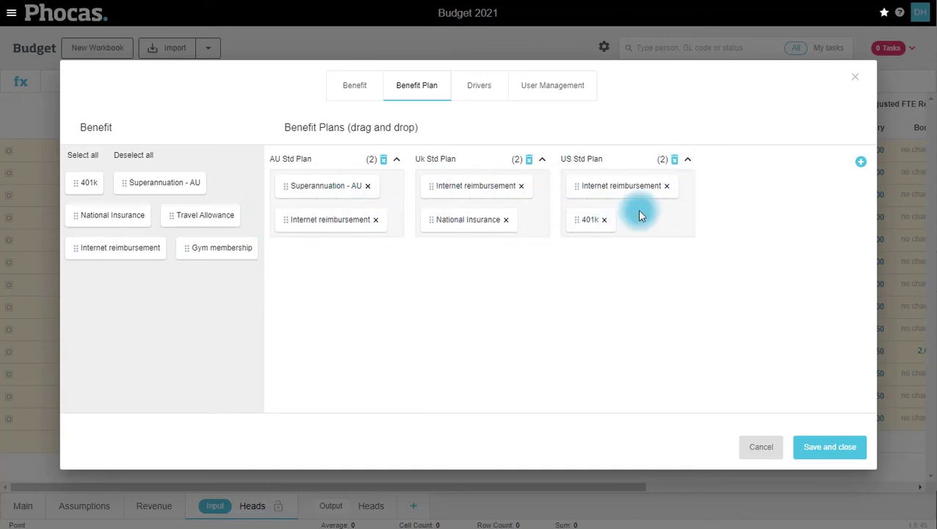
left_click(861, 162)
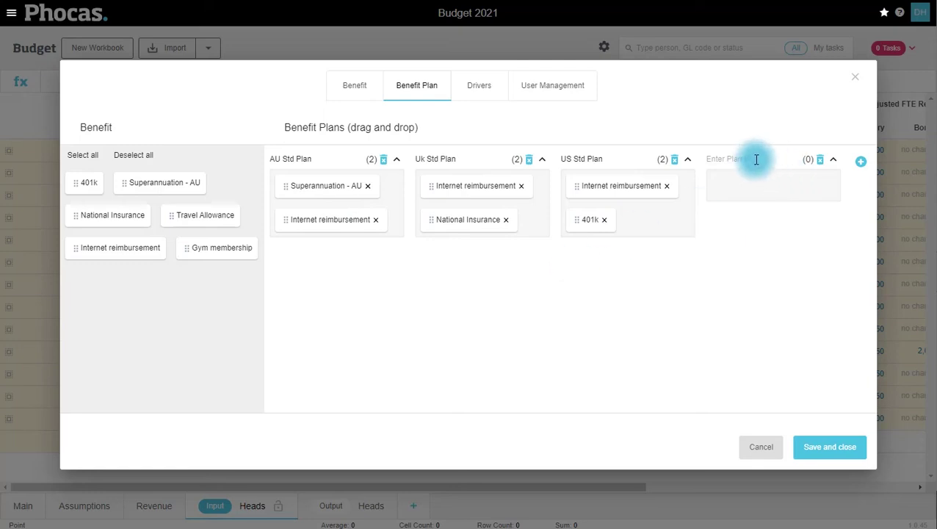
type("US Premium Plan")
left_click_drag(83, 182, 730, 166)
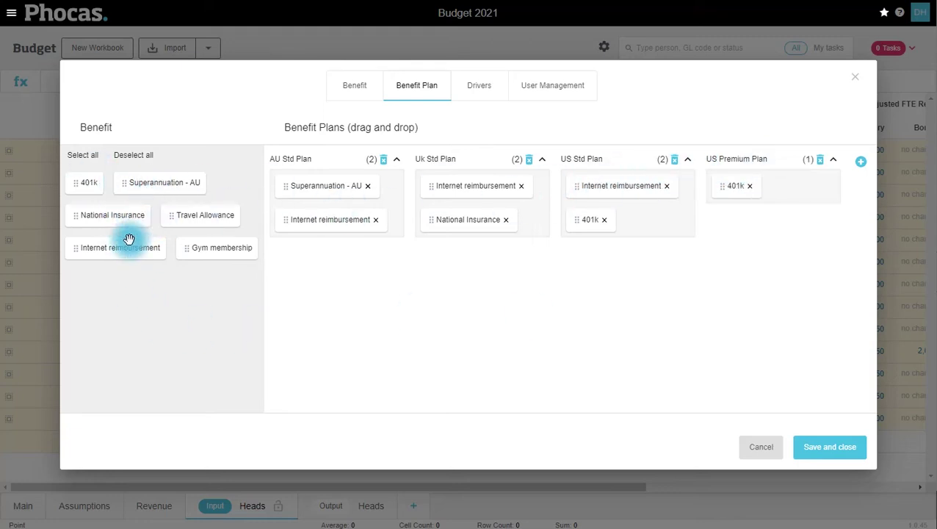
left_click_drag(126, 246, 728, 207)
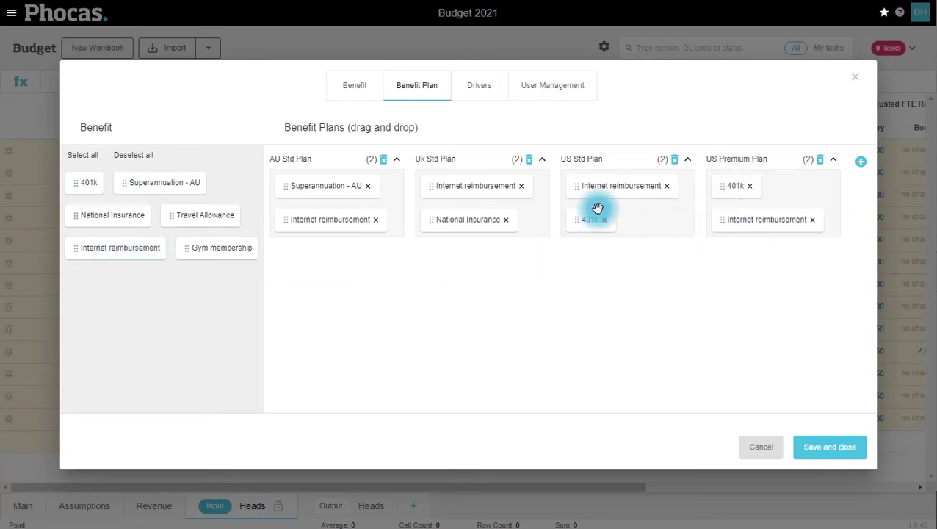
left_click_drag(194, 215, 777, 213)
left_click_drag(220, 261, 720, 251)
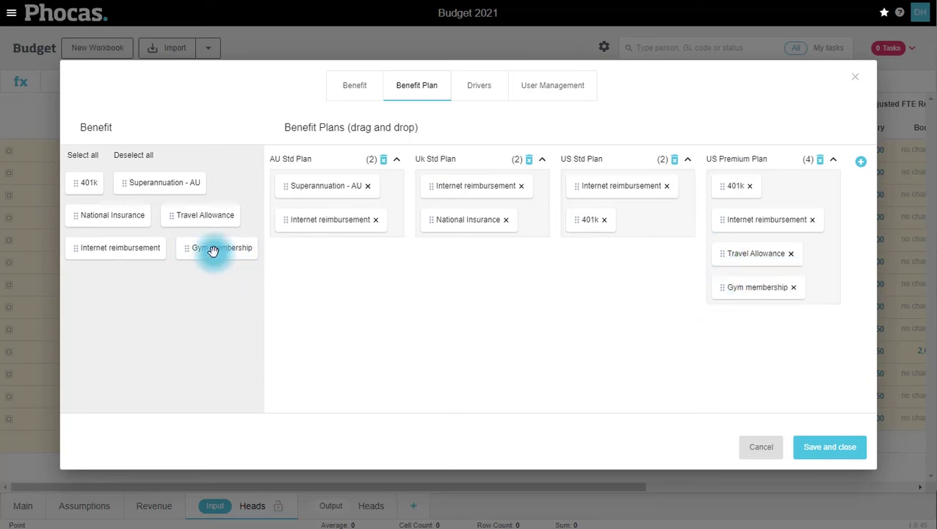
Add Gym membership to the AU Std Plan and save the benefit settings.
left_click_drag(212, 250, 299, 210)
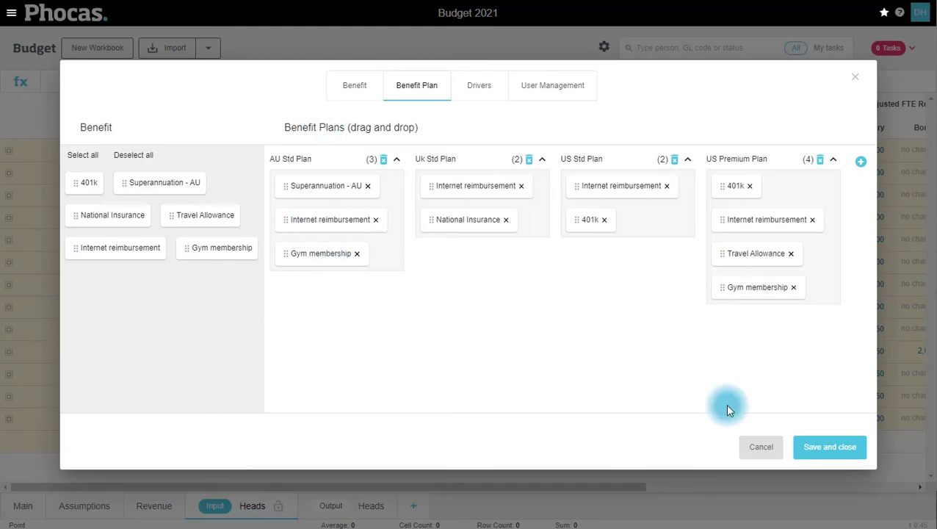
left_click(830, 447)
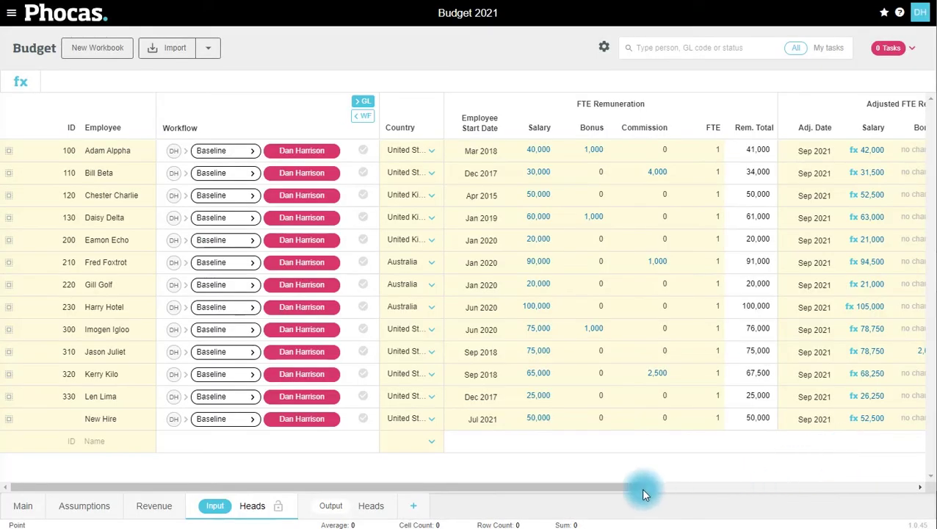
Assign US Premium Plan to the first two employees, US Std Plan to the other US employees, and Uk or AU Std Plan to the rest by country.
left_click_drag(637, 492, 850, 489)
left_click(855, 150)
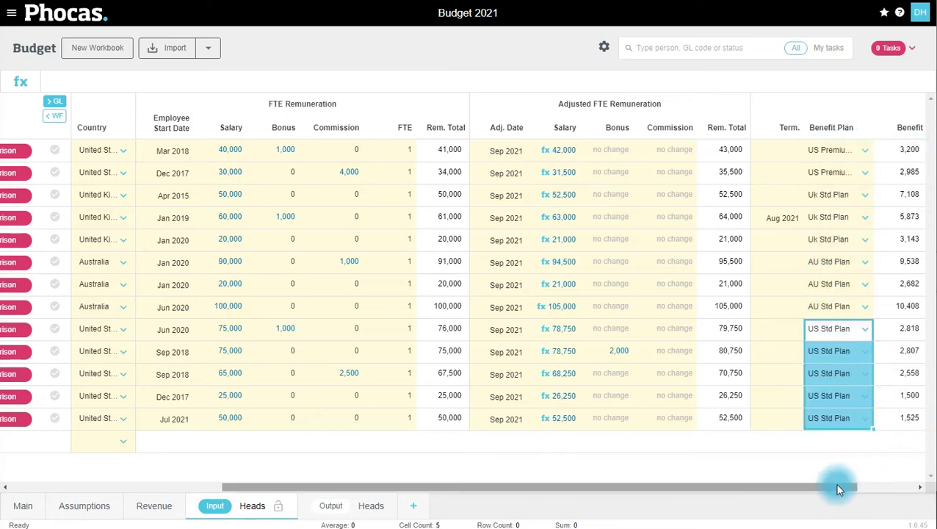
left_click_drag(838, 490, 903, 489)
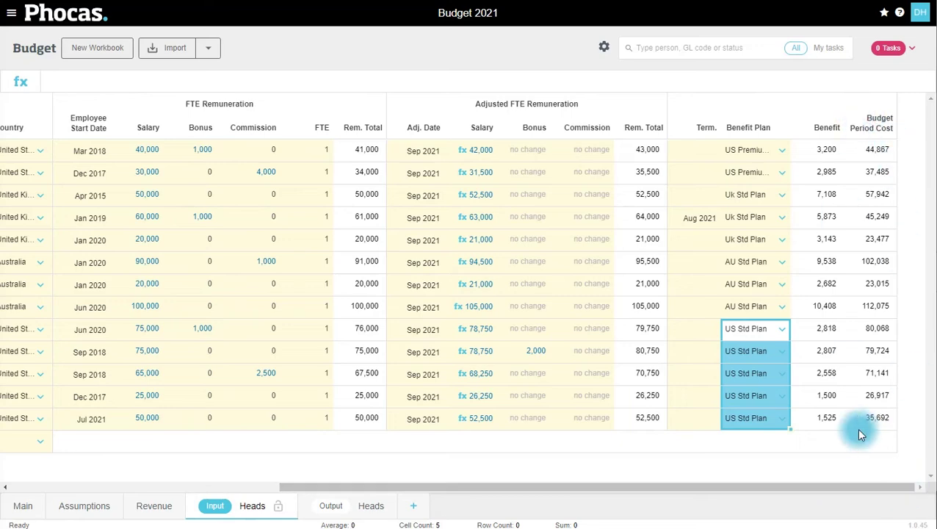
left_click_drag(809, 487, 514, 490)
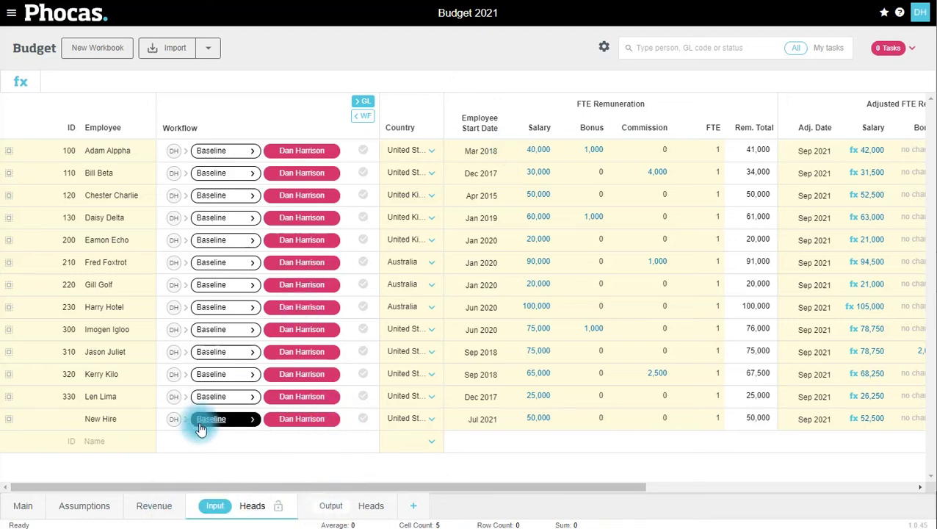
Review the Australia and United Kingdom Salaries & Wages accounts in the main budget and the FTE and Headcount output by country.
left_click(22, 505)
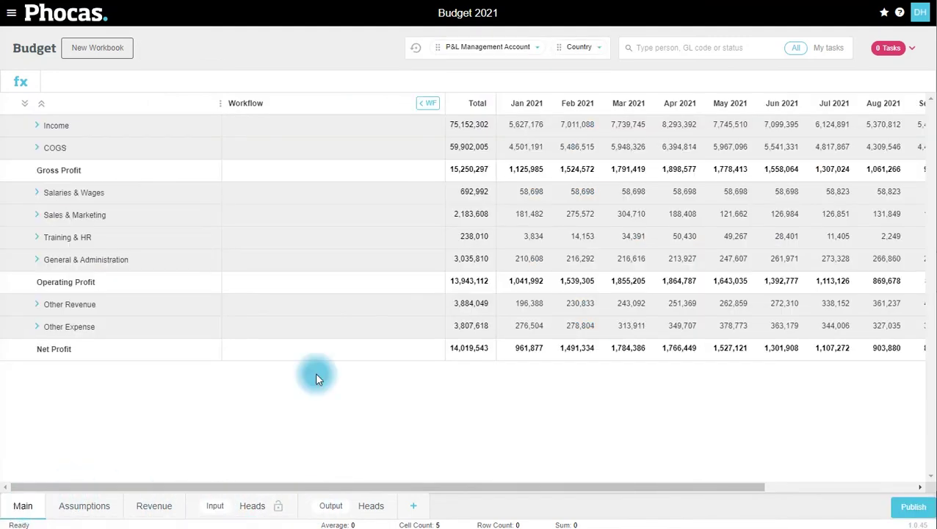
left_click(37, 193)
left_click(46, 215)
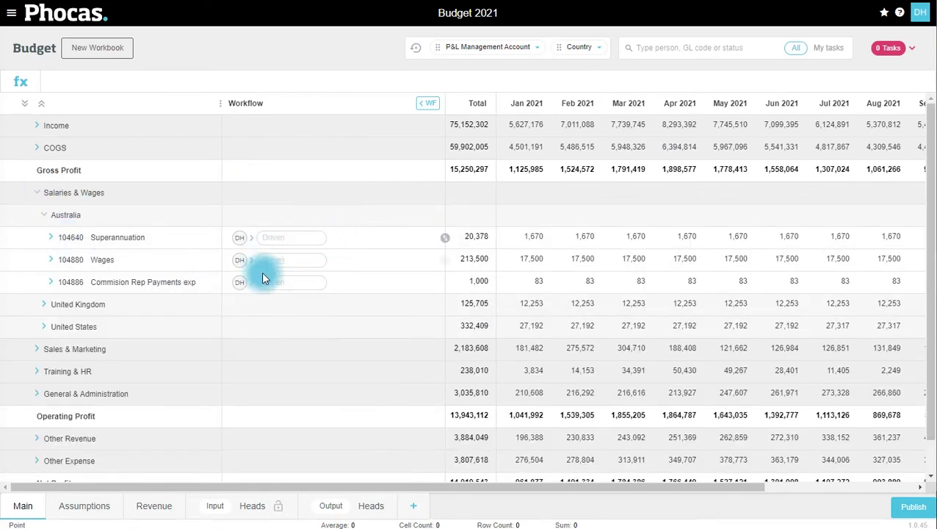
left_click(44, 304)
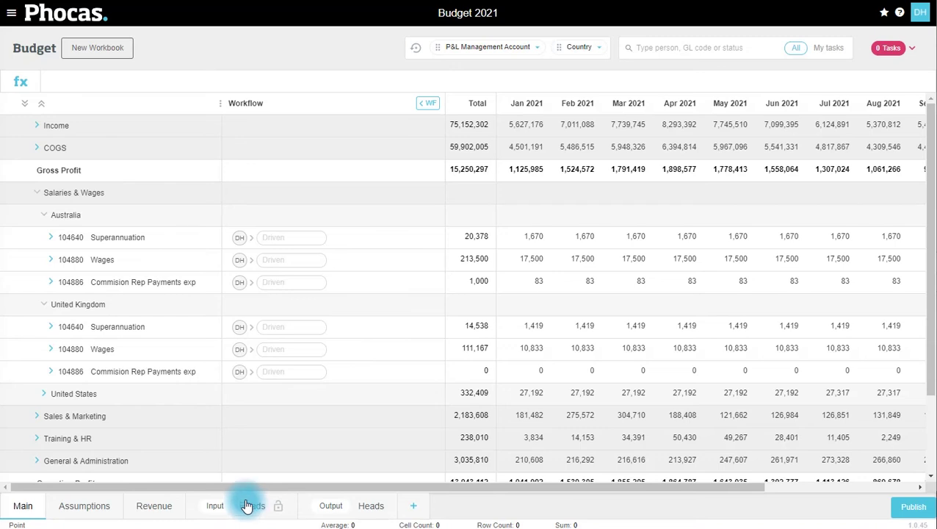
left_click(371, 506)
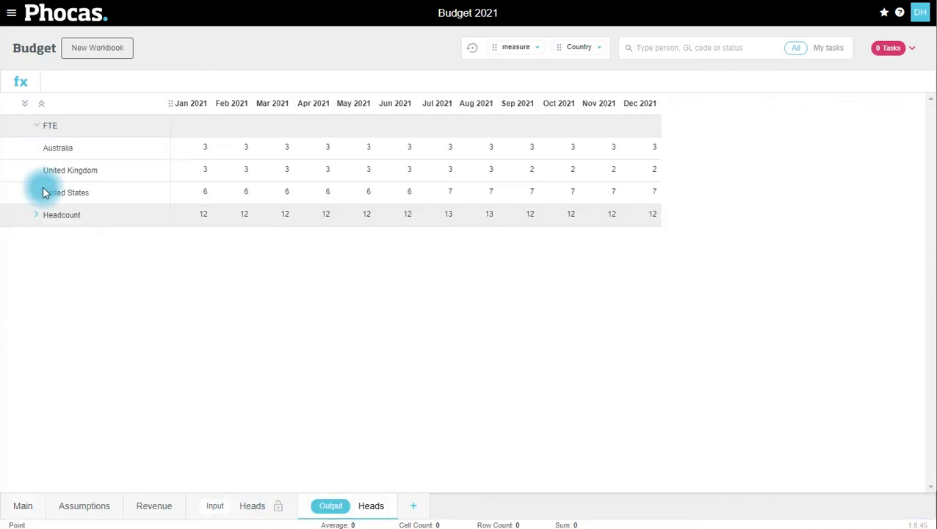
left_click(36, 214)
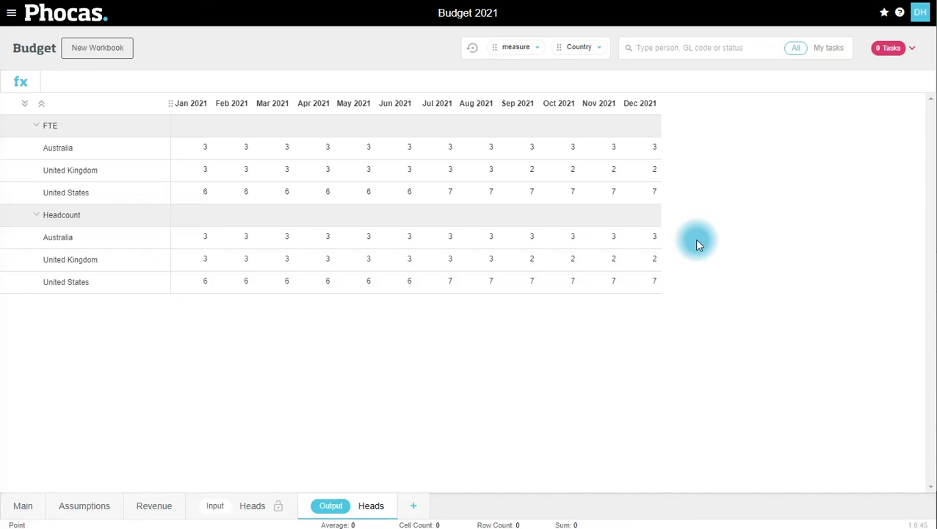
Filter the main budget by "consum" and set Australia's Jan 2021 Office Consumables to 120 times Australia's Jan 2021 Headcount from the Heads output.
left_click(25, 507)
left_click(704, 47)
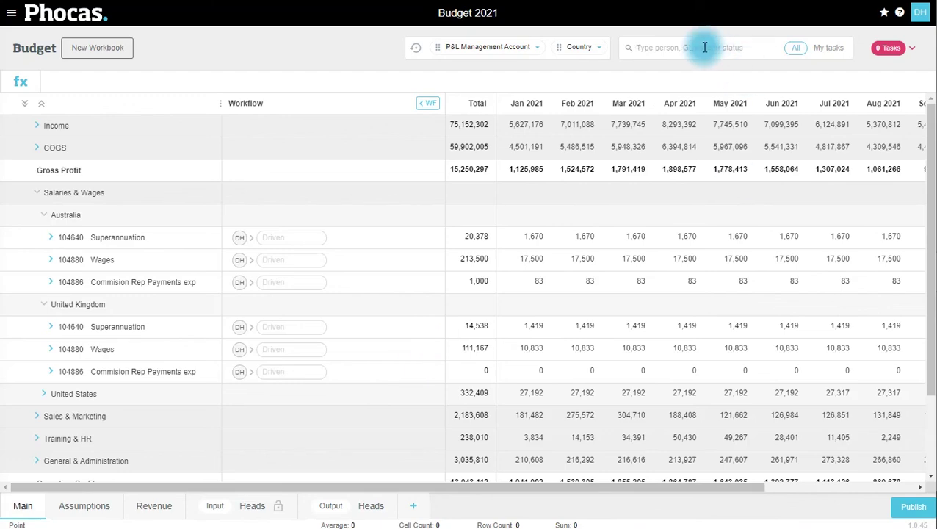
type("consum")
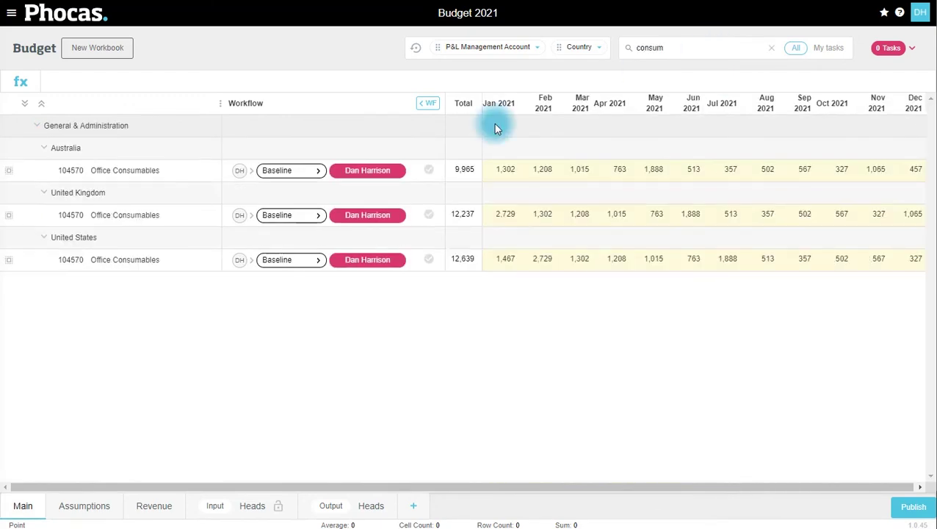
left_click(503, 173)
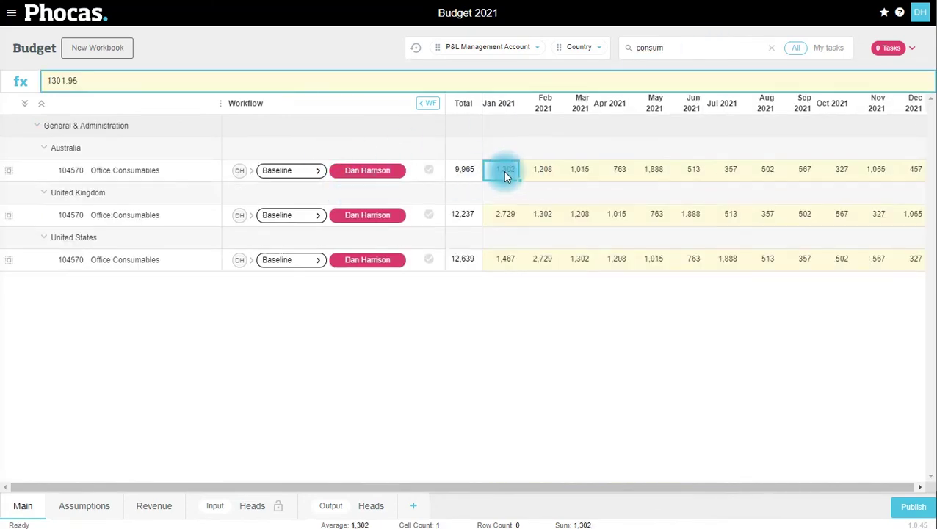
type("=120")
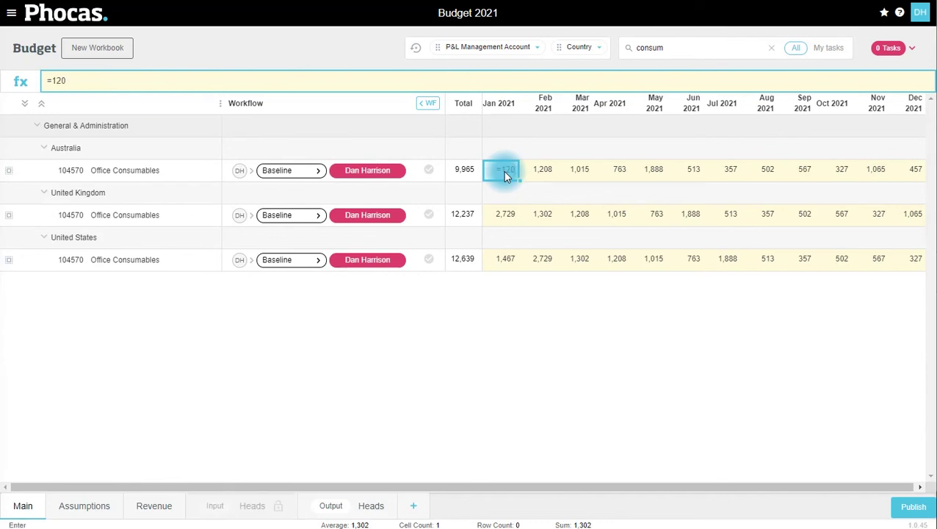
type(" *")
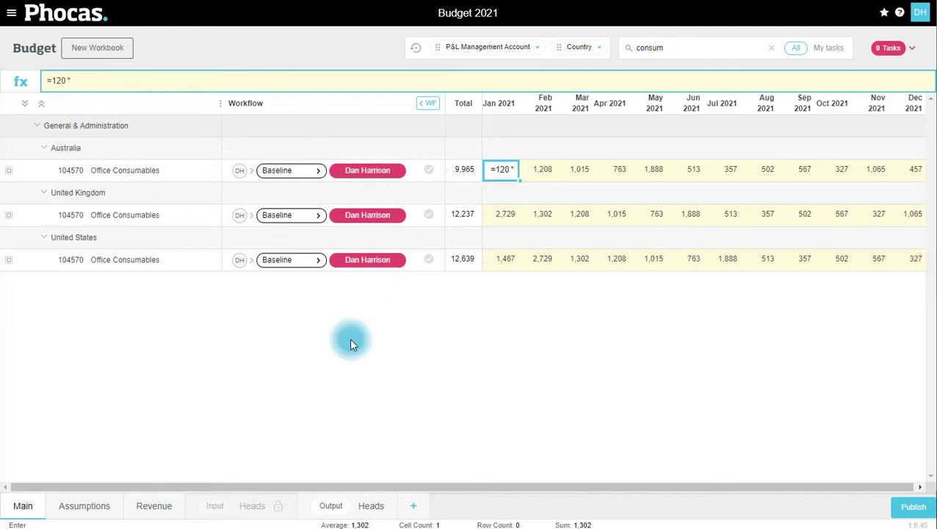
left_click(361, 507)
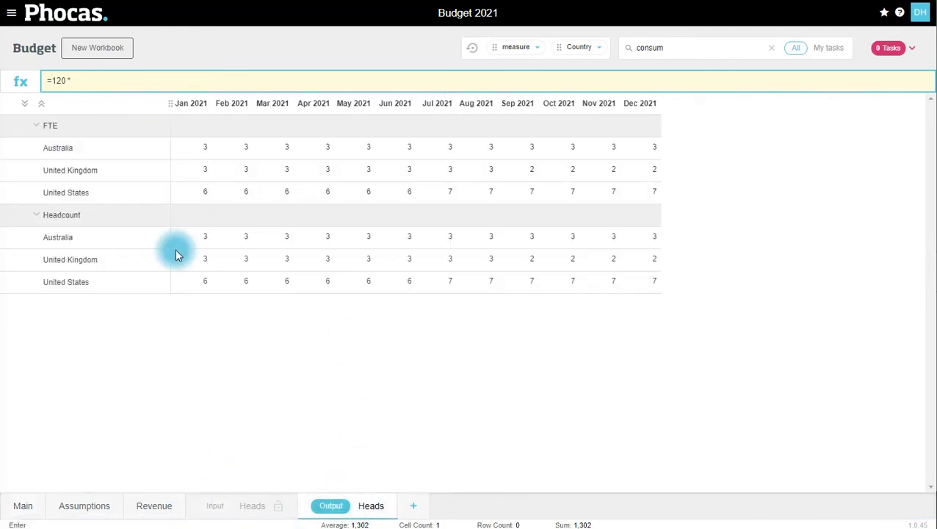
left_click(204, 239)
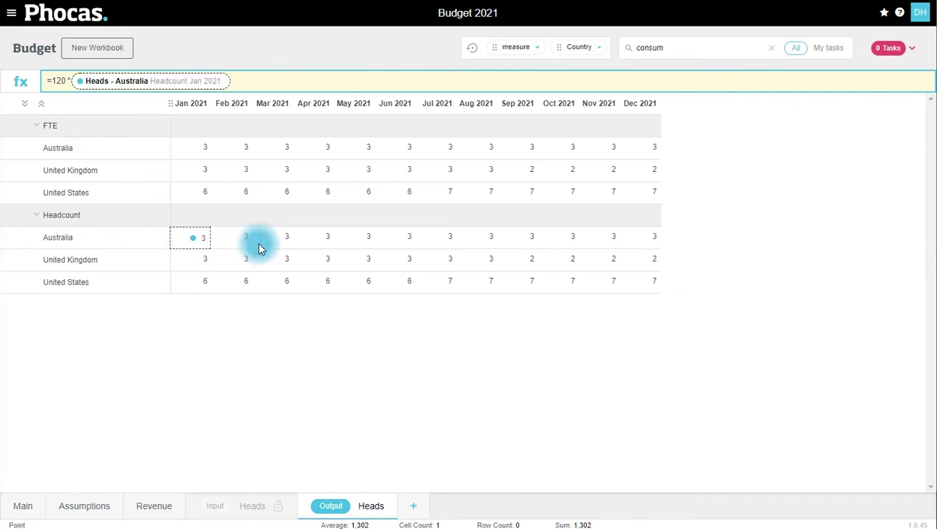
key("Return")
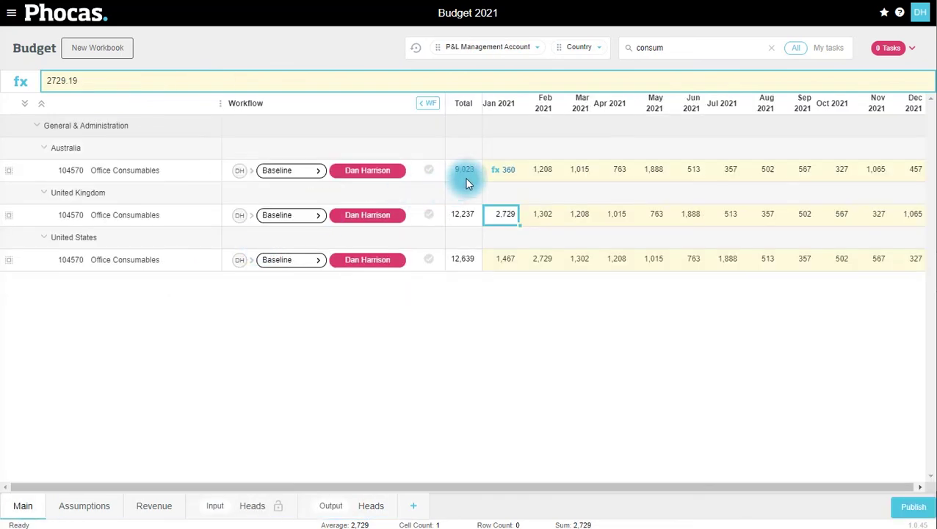
Fill Australia's Jan 2021 Office Consumables formula across to Dec 2021 and down to the United States row, and check the copied formulas.
left_click(515, 179)
left_click_drag(520, 181, 922, 267)
left_click(552, 229)
left_click(507, 265)
left_click(496, 198)
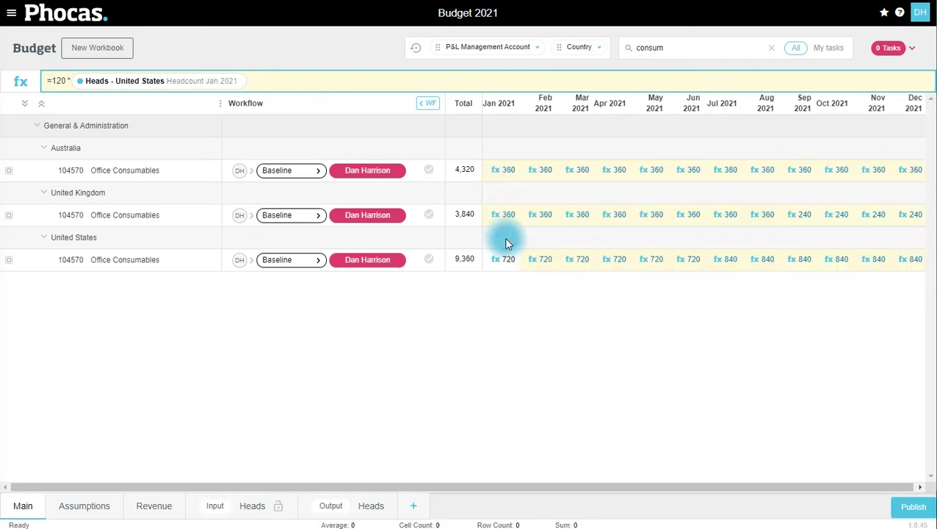